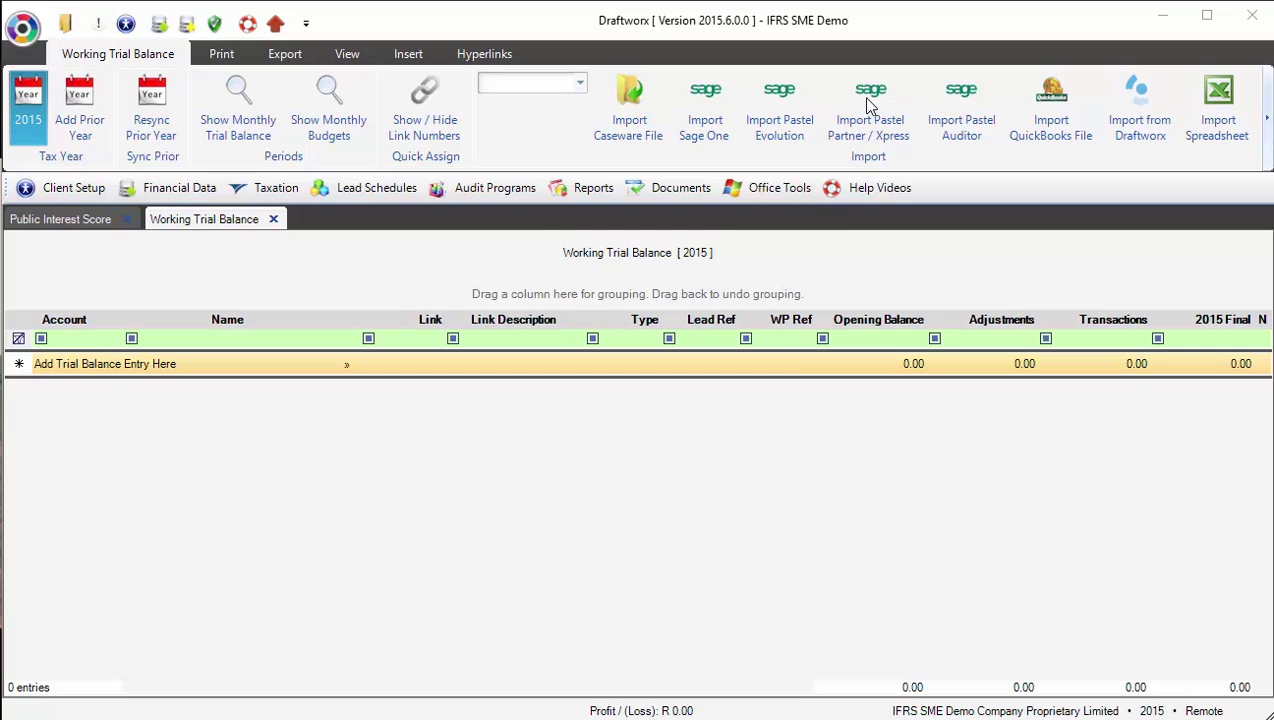
- Start a Pastel Partner/Xpress import with client folder C:\Pastel14\Sample2015
{"action": "left_click", "coordinate": [853, 121]}
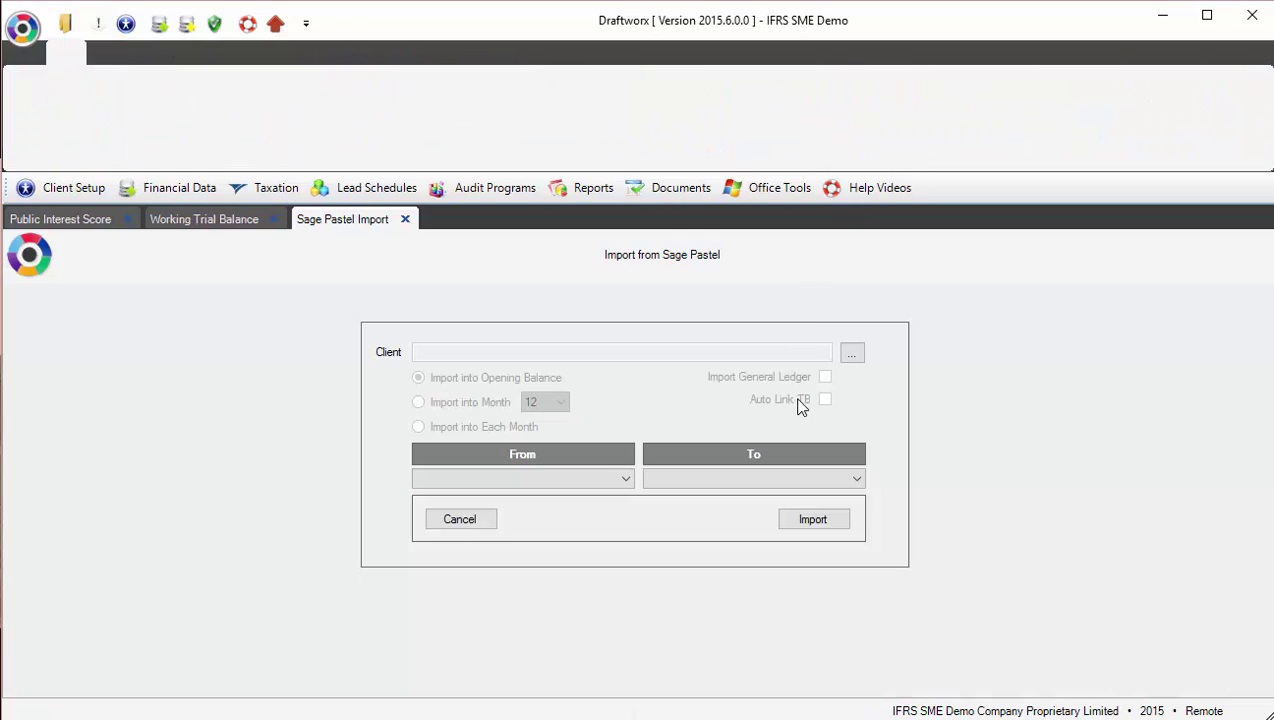
{"action": "left_click", "coordinate": [852, 353]}
{"action": "left_click", "coordinate": [812, 527]}
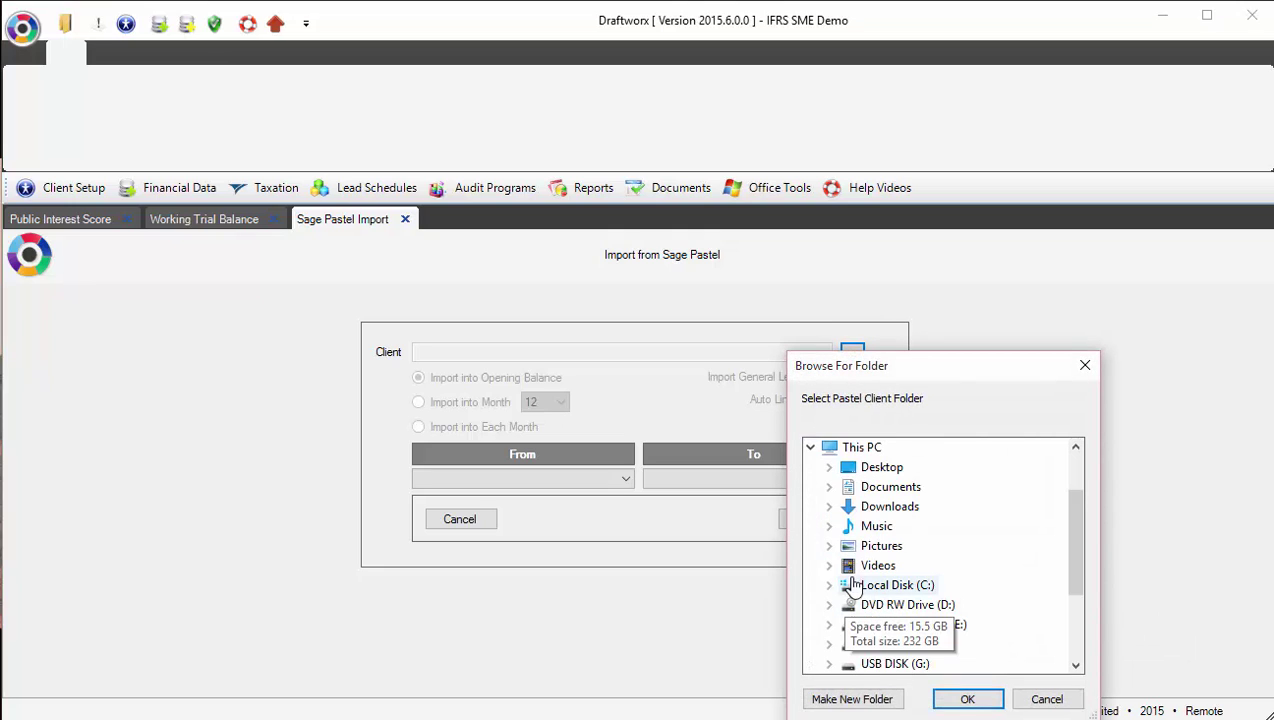
{"action": "left_click", "coordinate": [829, 586]}
{"action": "scroll", "coordinate": [918, 568], "scroll_direction": "down", "scroll_amount": 4}
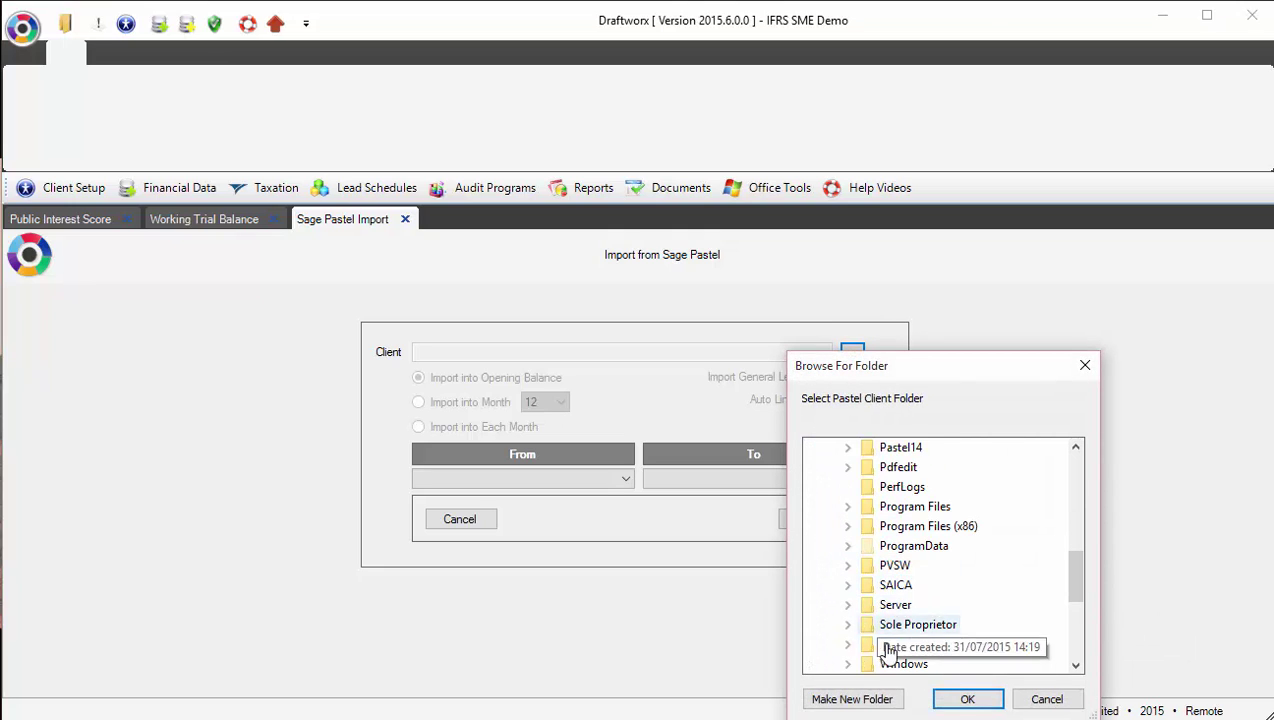
{"action": "left_click", "coordinate": [848, 447]}
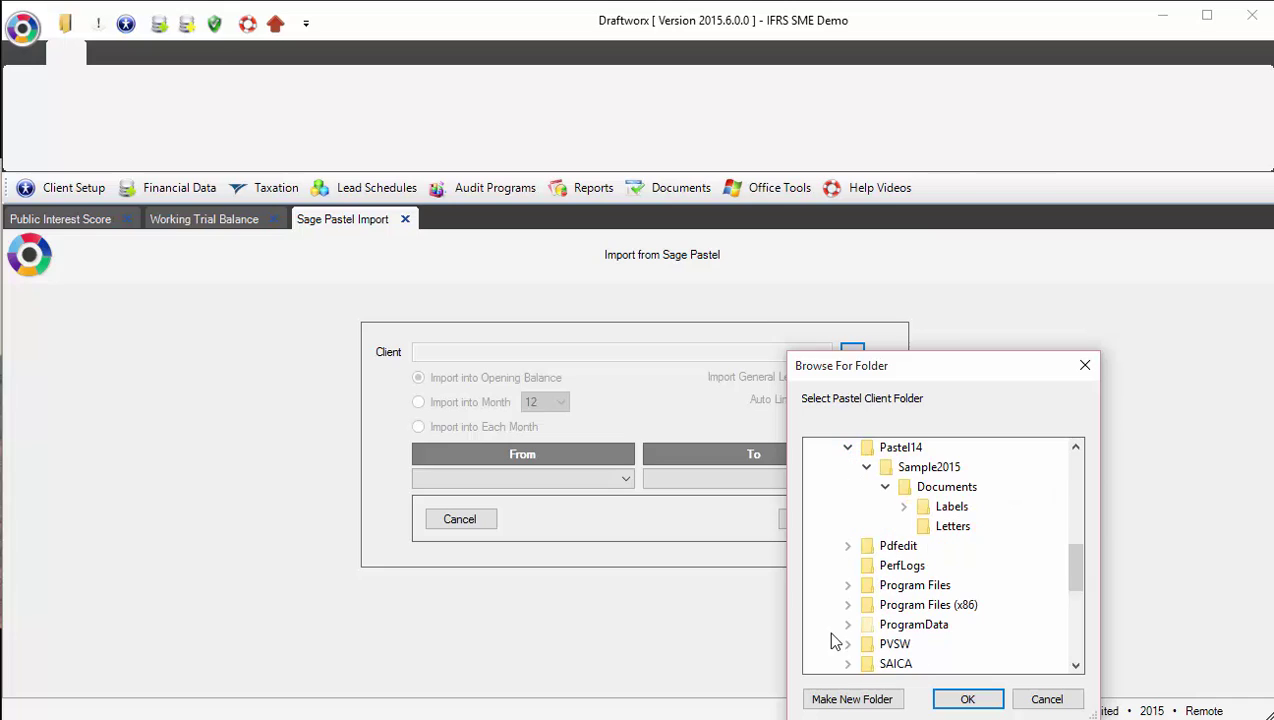
{"action": "left_click_drag", "start_coordinate": [896, 366], "coordinate": [747, 320]}
{"action": "left_click", "coordinate": [790, 422]}
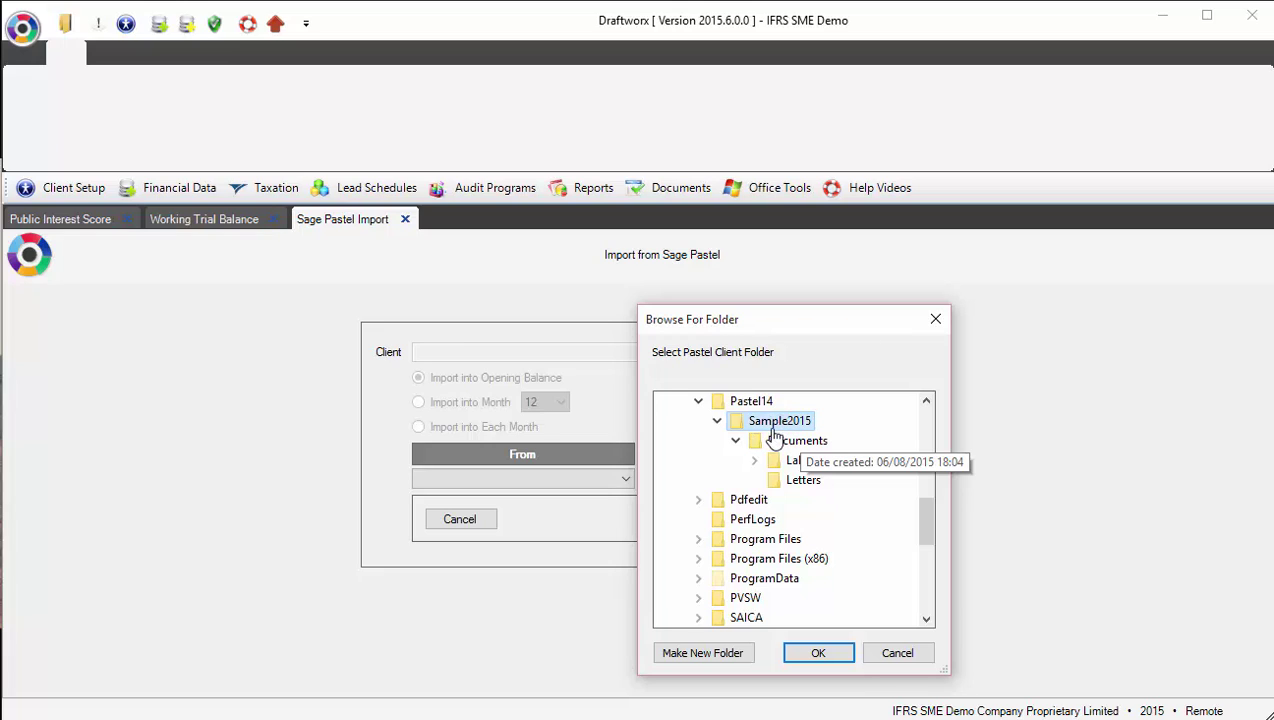
{"action": "left_click", "coordinate": [816, 652]}
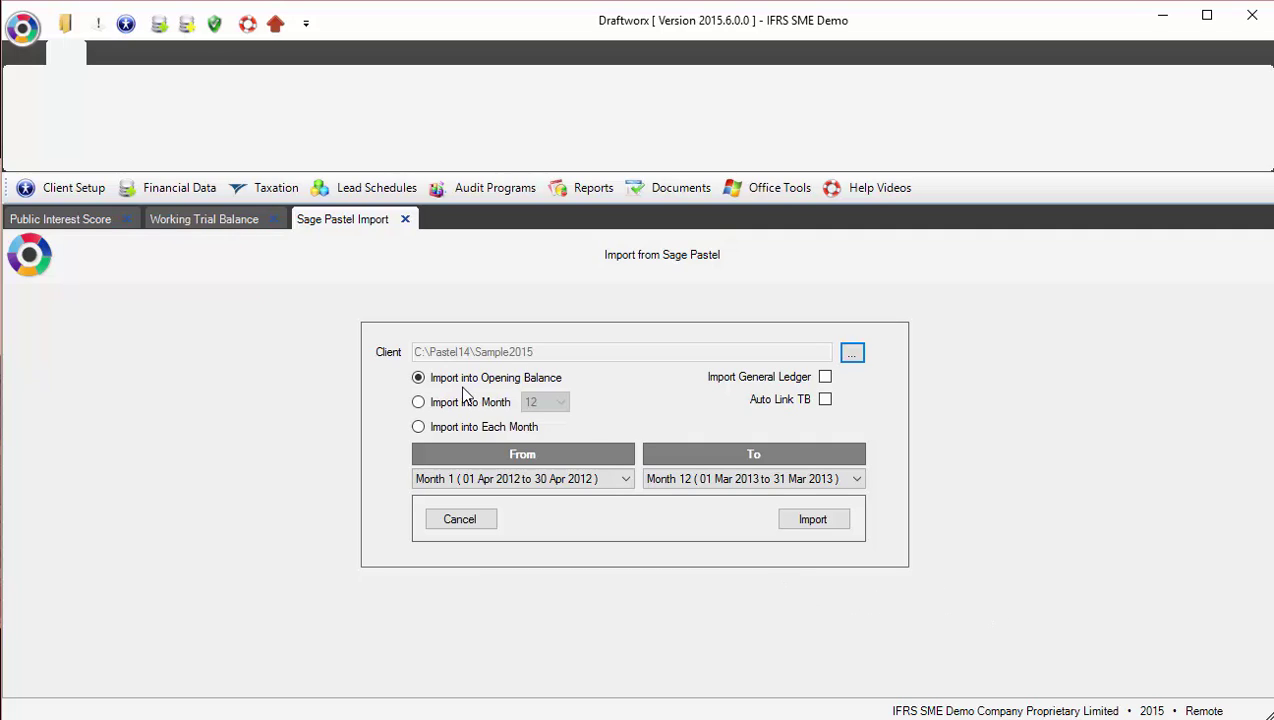
- Glance at the empty Working Trial Balance, then return to the Sage Pastel Import form
{"action": "left_click", "coordinate": [200, 226]}
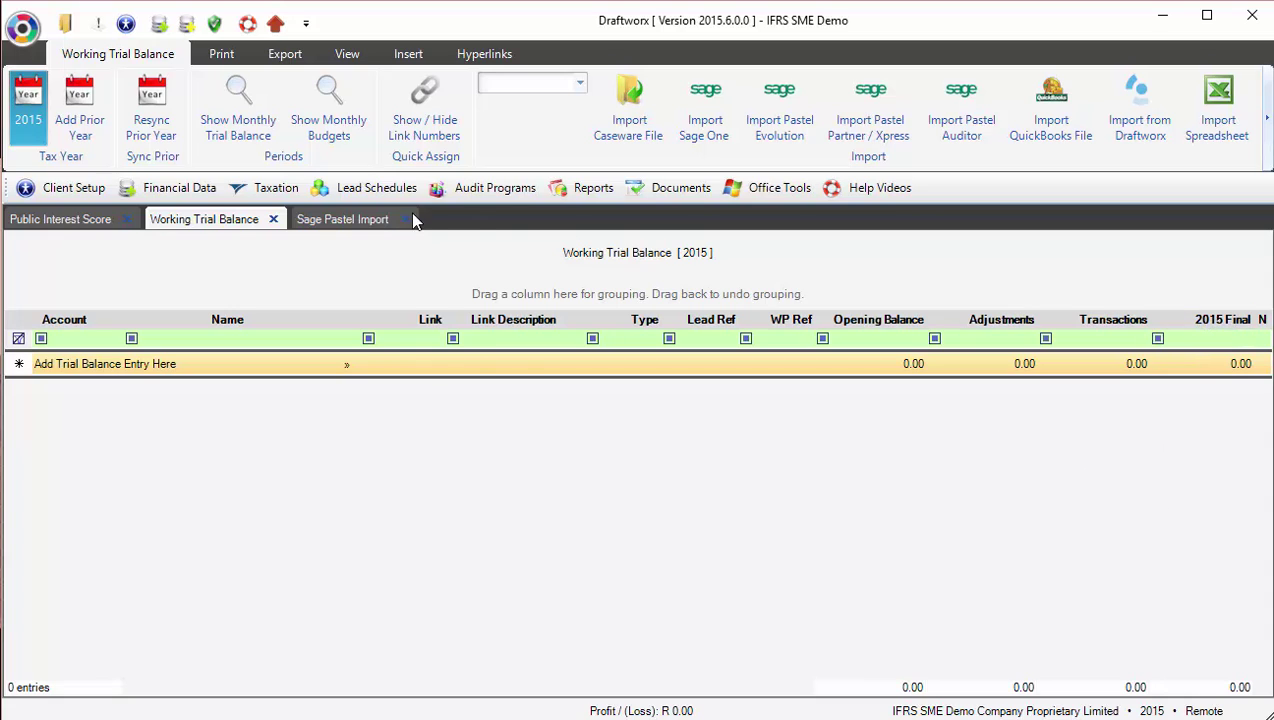
{"action": "left_click", "coordinate": [320, 220]}
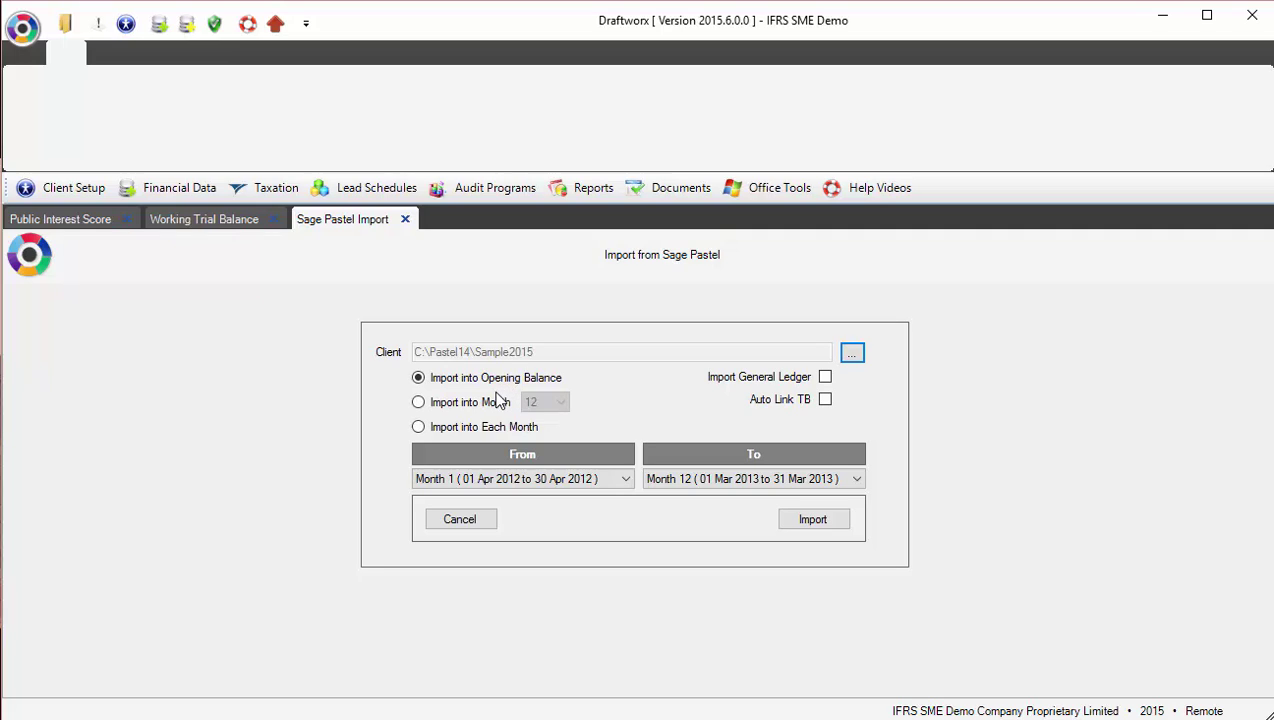
- Preview the monthly trial balance columns, then switch the import from Import into Month to Import into Each Month
{"action": "left_click", "coordinate": [470, 408]}
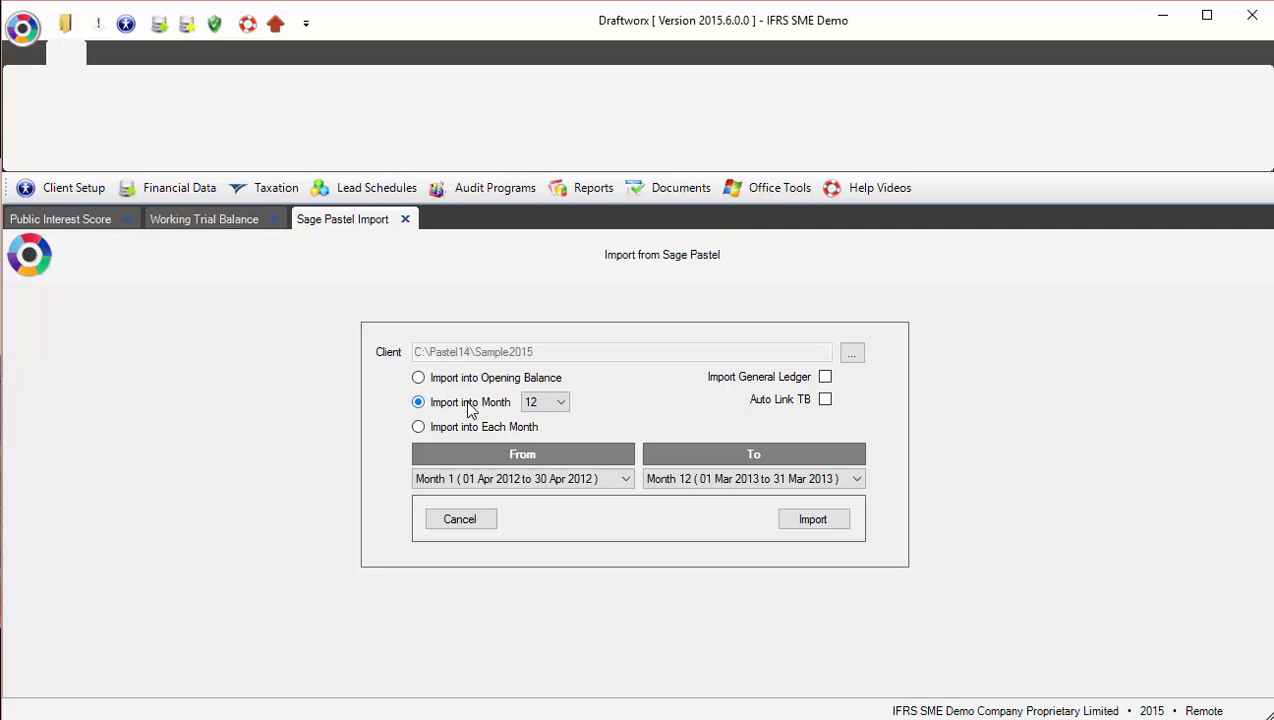
{"action": "left_click", "coordinate": [221, 224]}
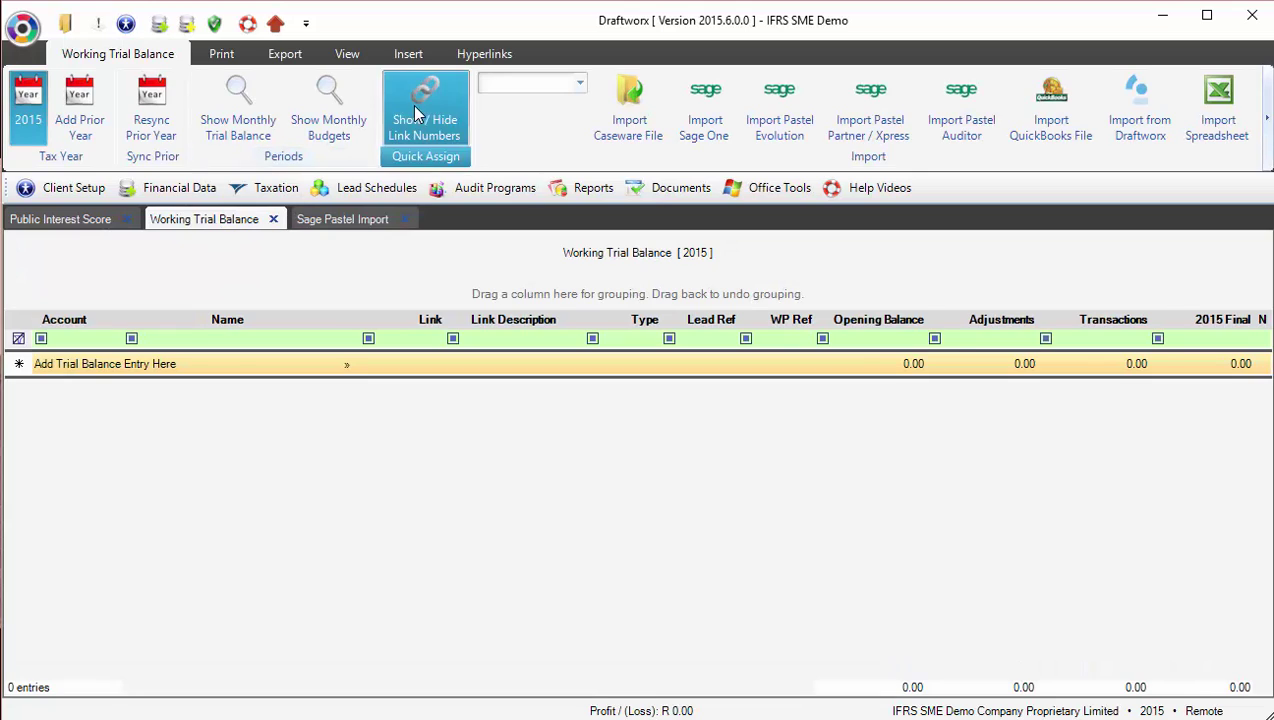
{"action": "left_click", "coordinate": [238, 125]}
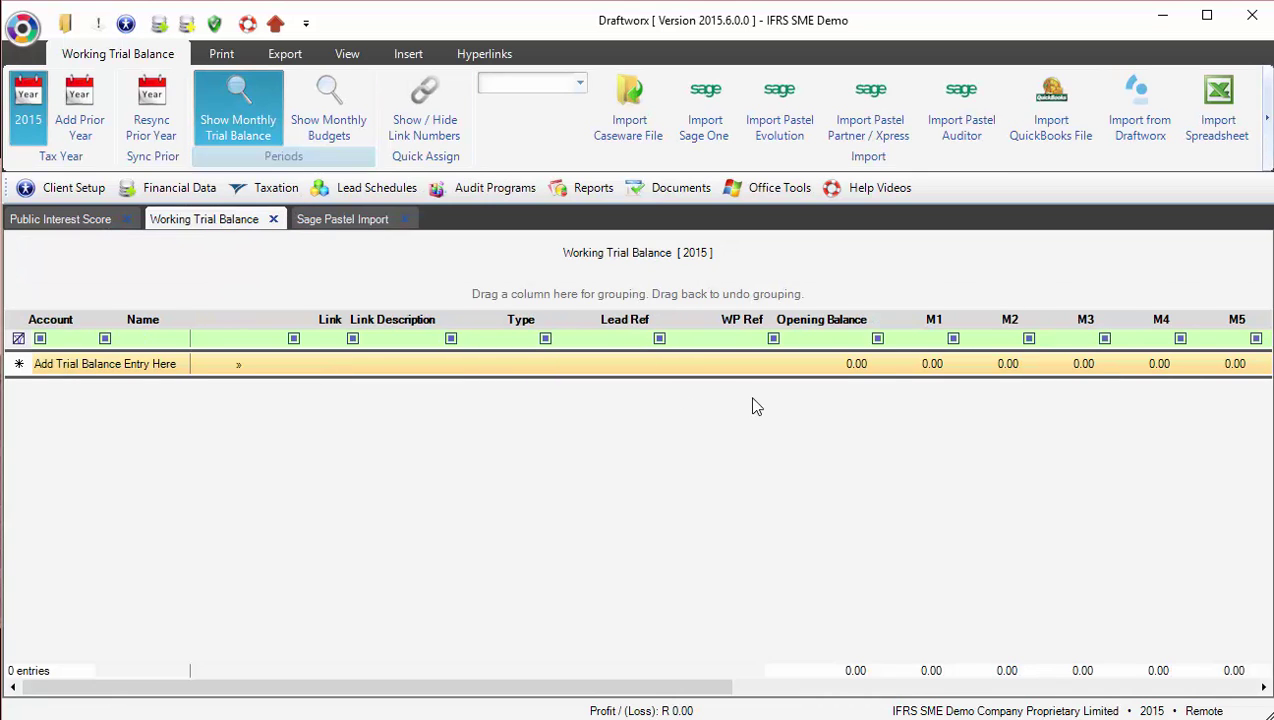
{"action": "left_click", "coordinate": [230, 122]}
{"action": "left_click", "coordinate": [335, 219]}
{"action": "left_click", "coordinate": [446, 427]}
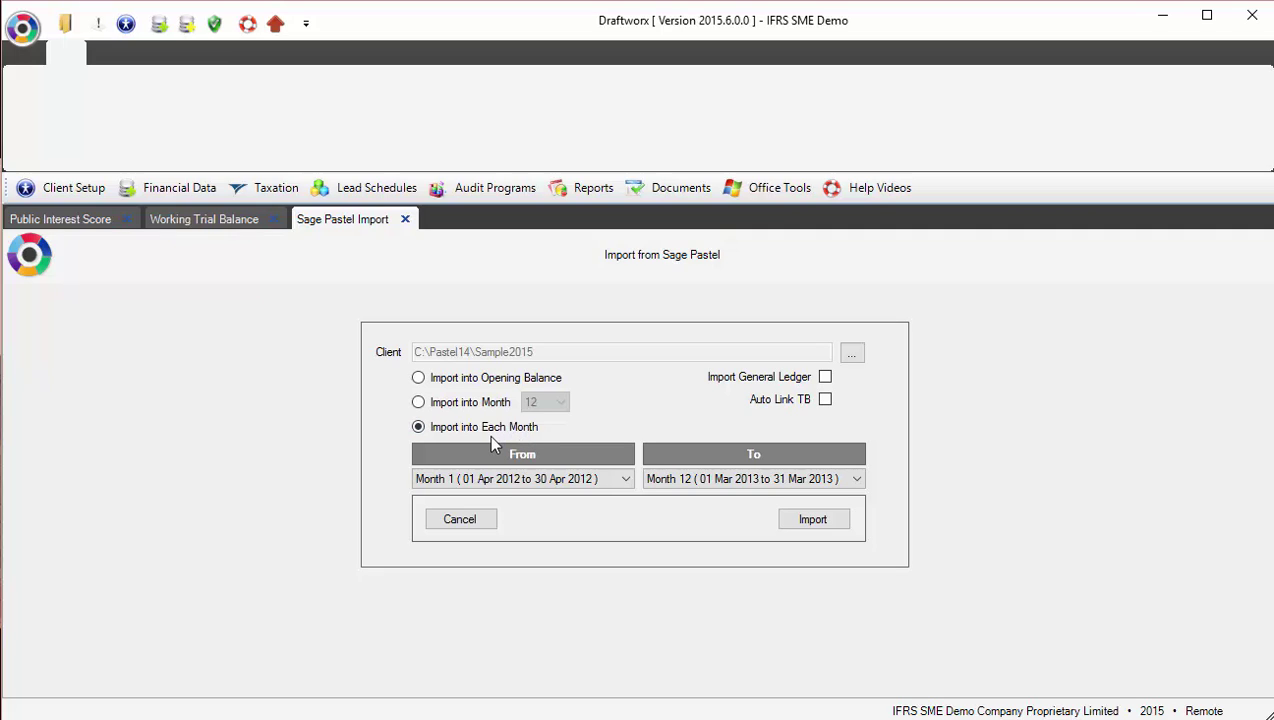
- Select Import into Opening Balance, leaving Import General Ledger and Auto Link TB unticked
{"action": "left_click", "coordinate": [418, 378]}
{"action": "left_click", "coordinate": [825, 377]}
{"action": "left_click", "coordinate": [825, 378]}
{"action": "left_click", "coordinate": [825, 400]}
{"action": "left_click", "coordinate": [826, 400]}
{"action": "left_click", "coordinate": [233, 219]}
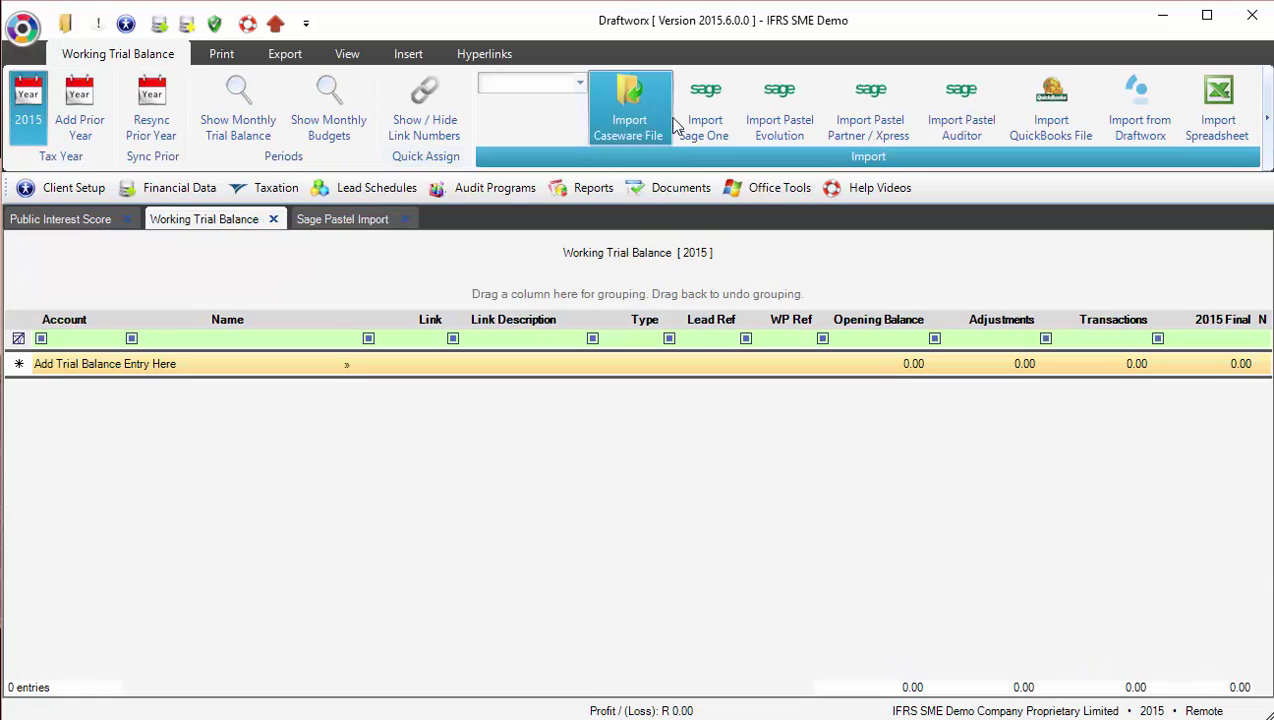
{"action": "left_click", "coordinate": [330, 222]}
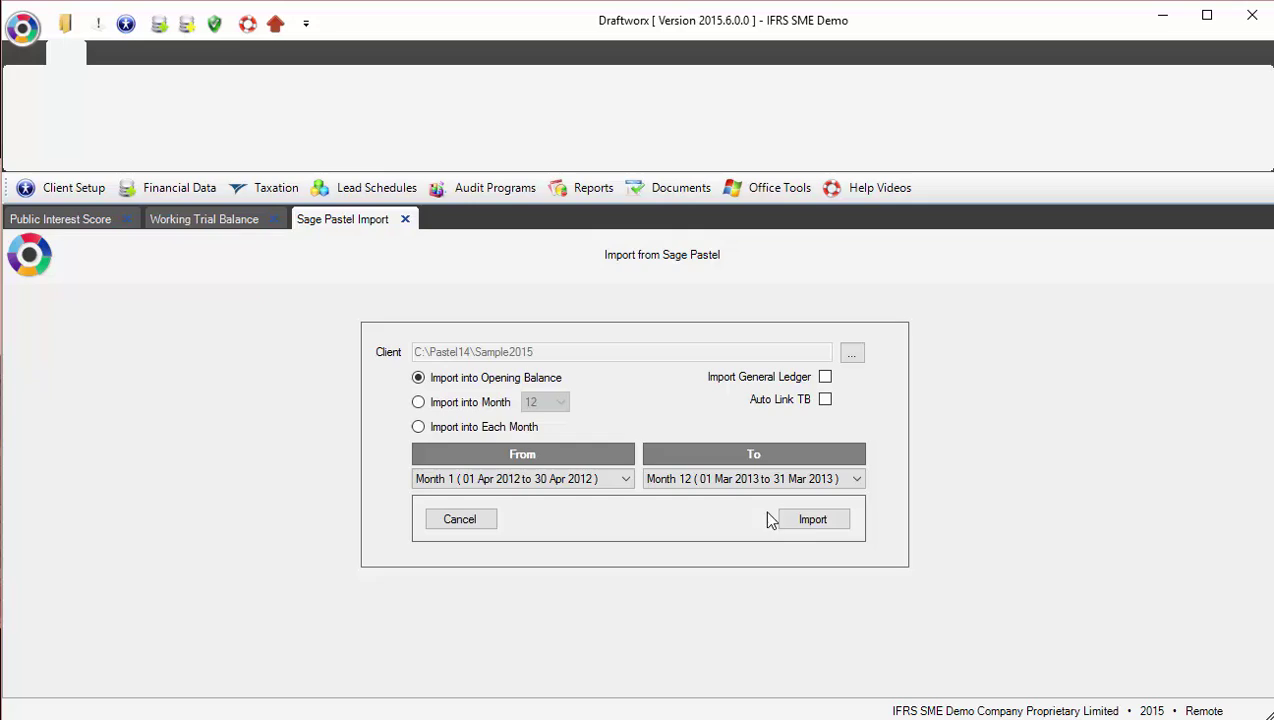
- Run the Pastel import, loading 556 accounts into the 2015 Working Trial Balance
{"action": "left_click", "coordinate": [818, 524]}
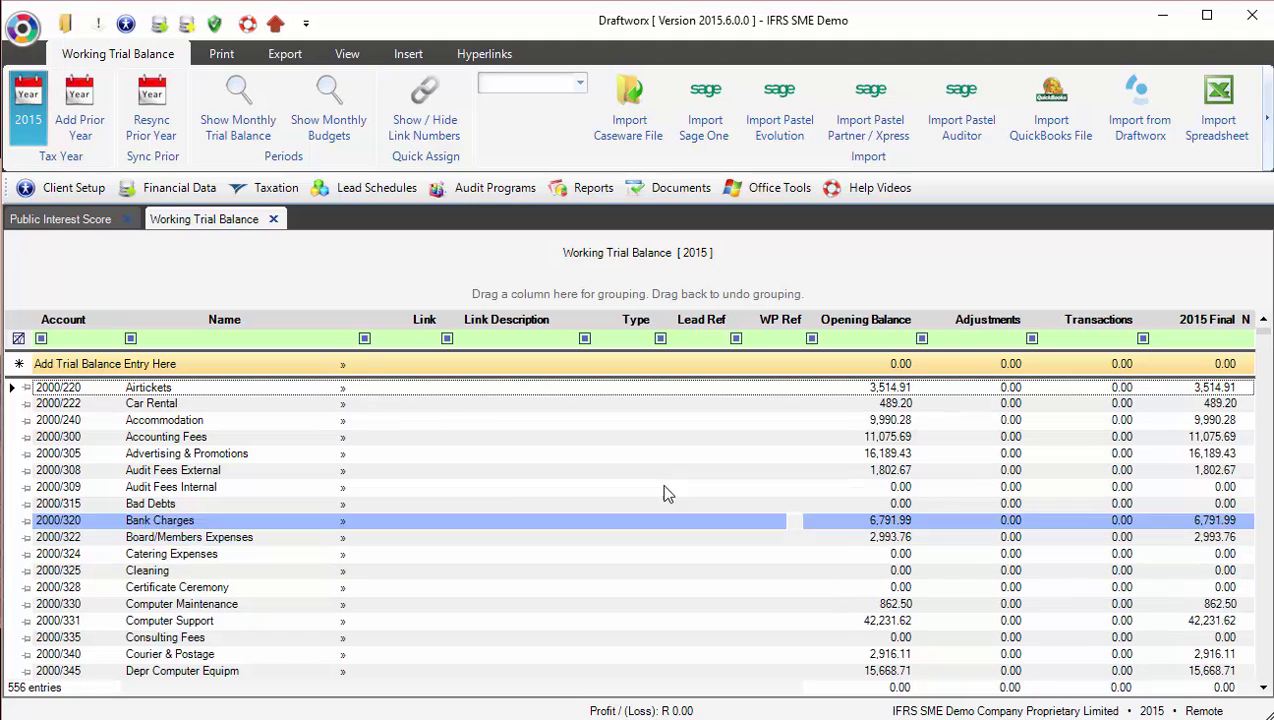
- Add a 2014 prior year listing the same 556 accounts at 0.00
{"action": "left_click", "coordinate": [82, 124]}
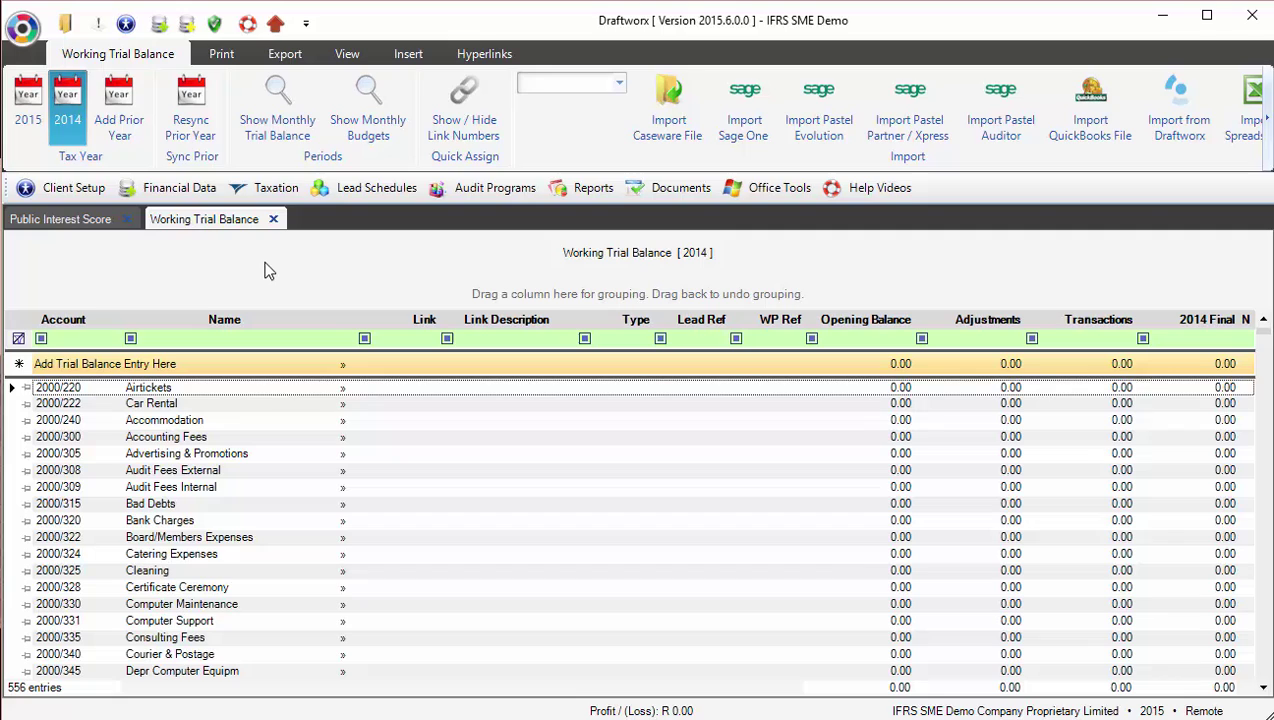
- For 2014, set up a Pastel Partner/Xpress import from C:\Pastel14\Sample2015 into the opening balance
{"action": "left_click", "coordinate": [905, 96]}
{"action": "left_click", "coordinate": [852, 352]}
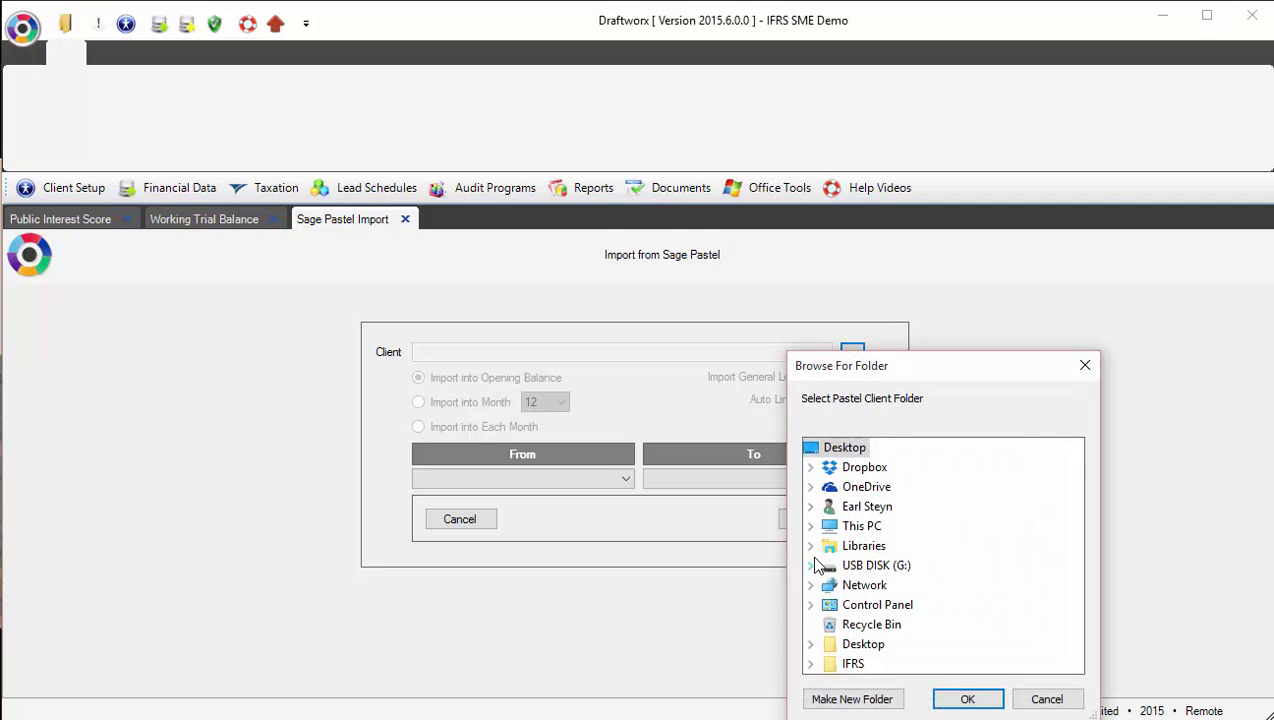
{"action": "left_click", "coordinate": [810, 526]}
{"action": "left_click", "coordinate": [832, 586]}
{"action": "scroll", "coordinate": [843, 563], "scroll_direction": "down", "scroll_amount": 5}
{"action": "left_click", "coordinate": [848, 447]}
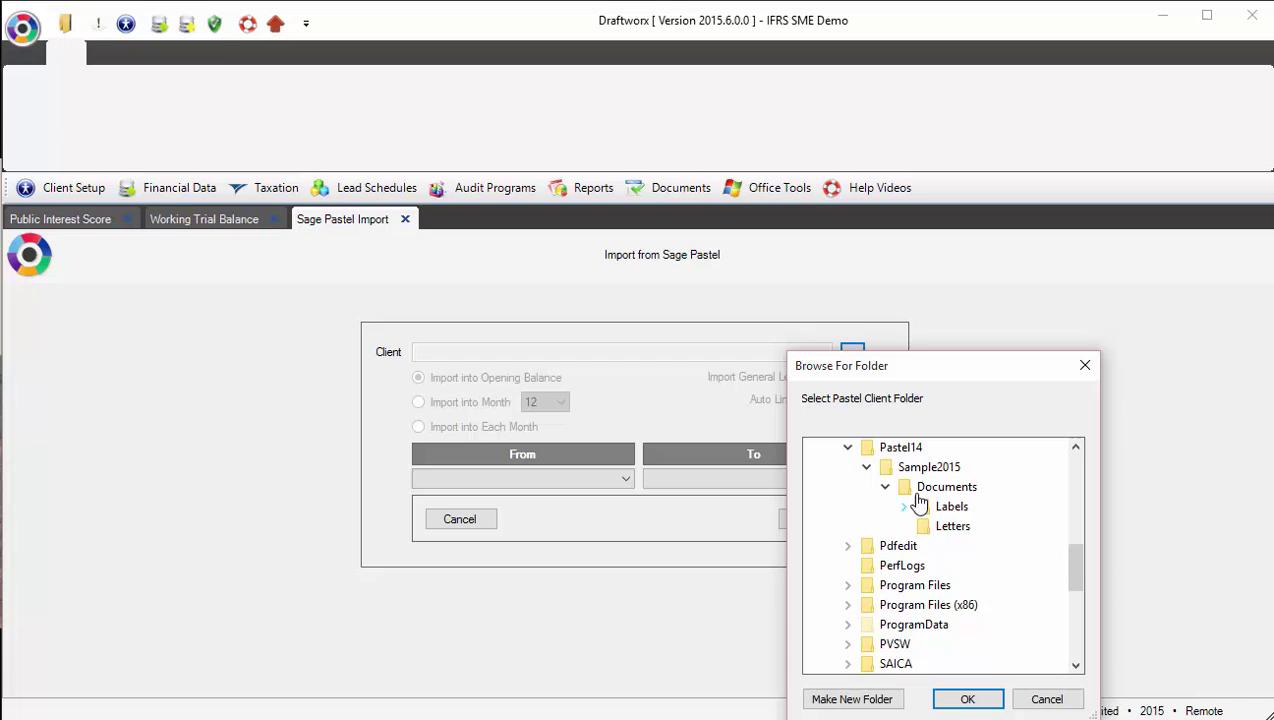
{"action": "left_click", "coordinate": [966, 703]}
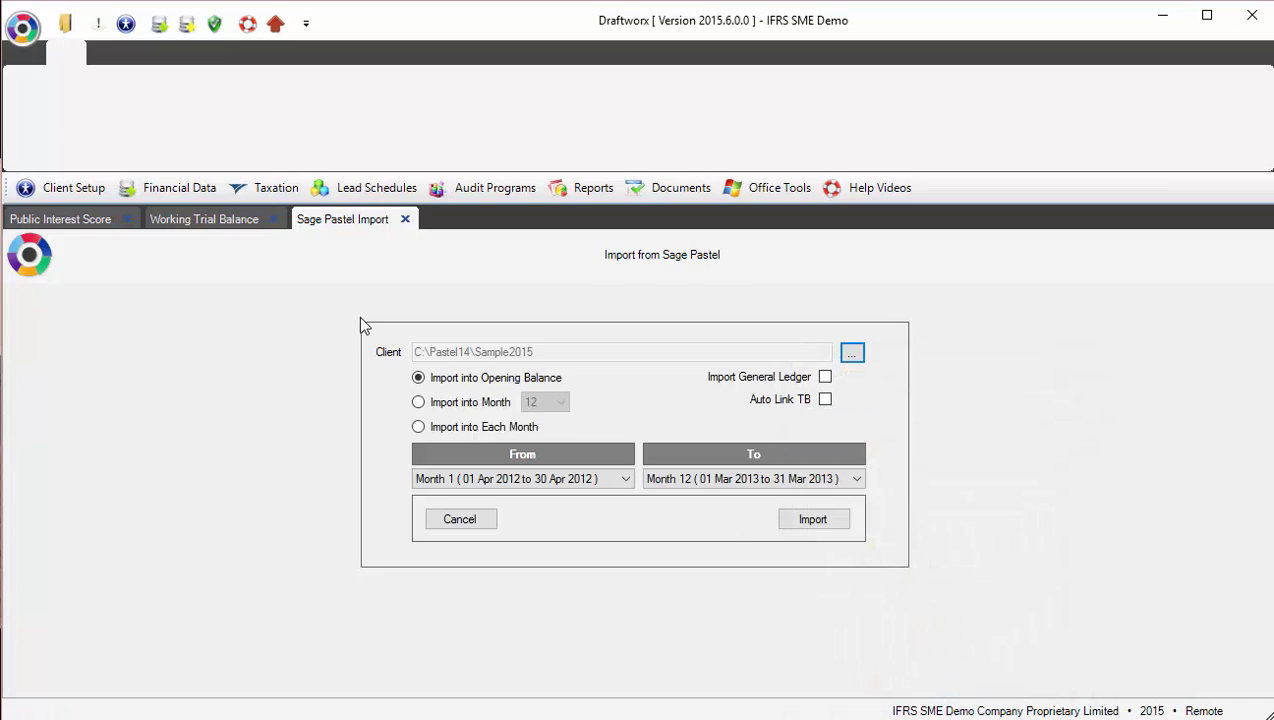
{"action": "left_click", "coordinate": [192, 220]}
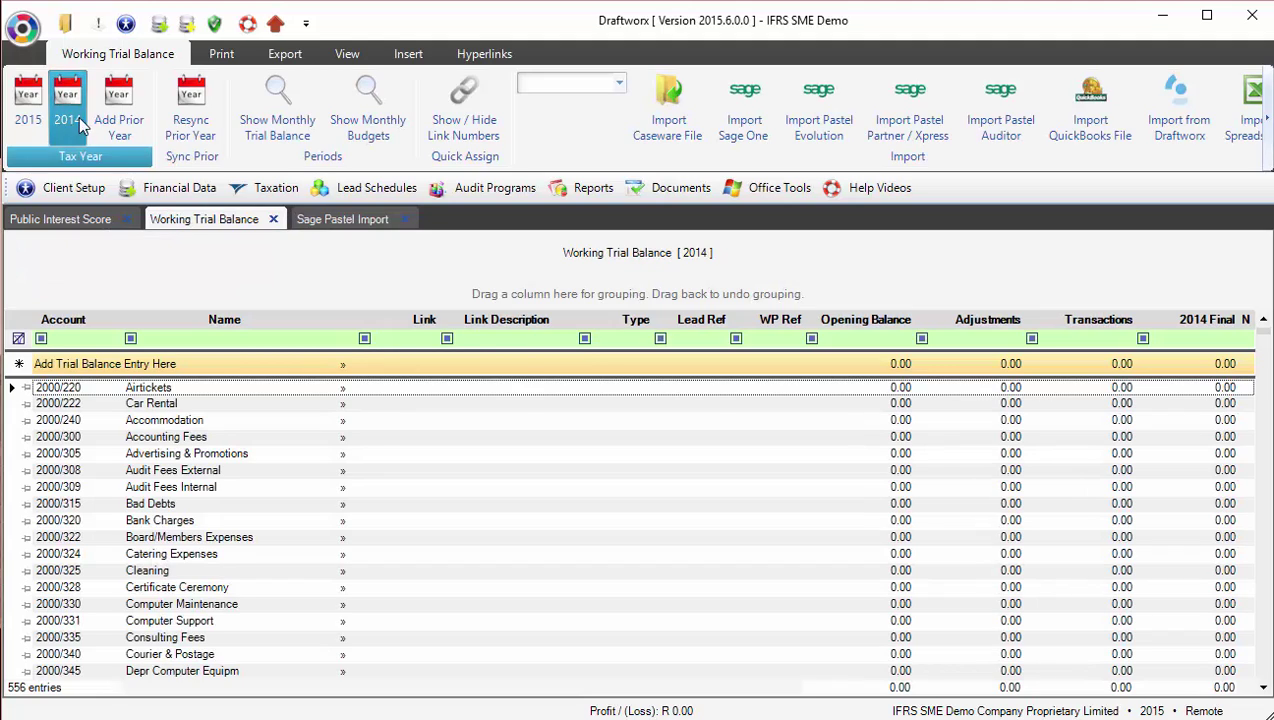
{"action": "left_click", "coordinate": [333, 218]}
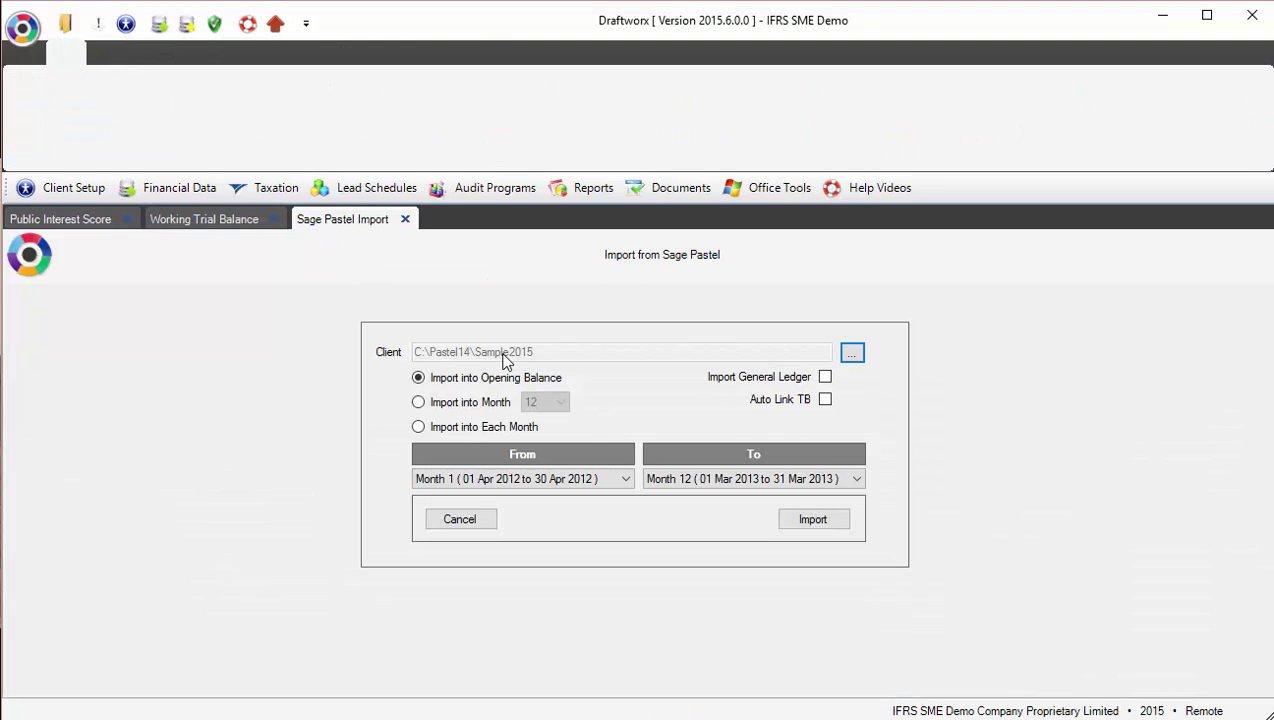
{"action": "left_click", "coordinate": [812, 520]}
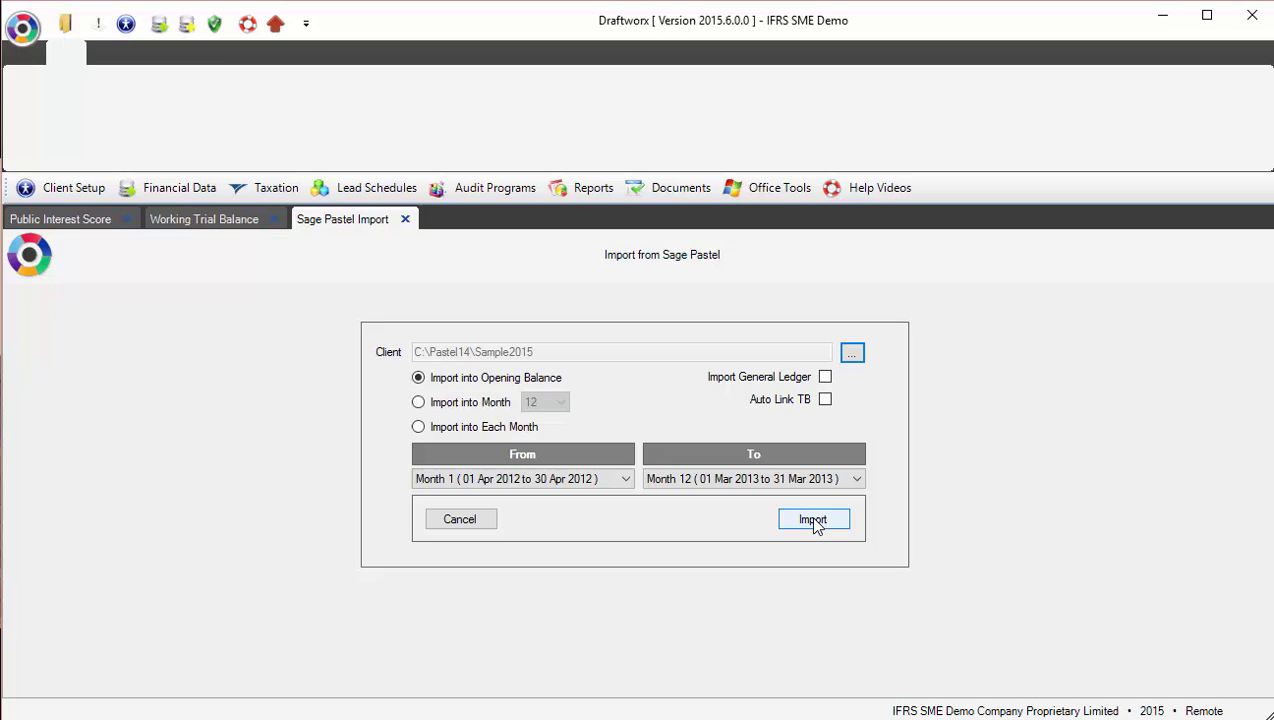
- Run the 2014 Pastel import to fill the 2014 Final column
{"action": "left_click", "coordinate": [813, 520]}
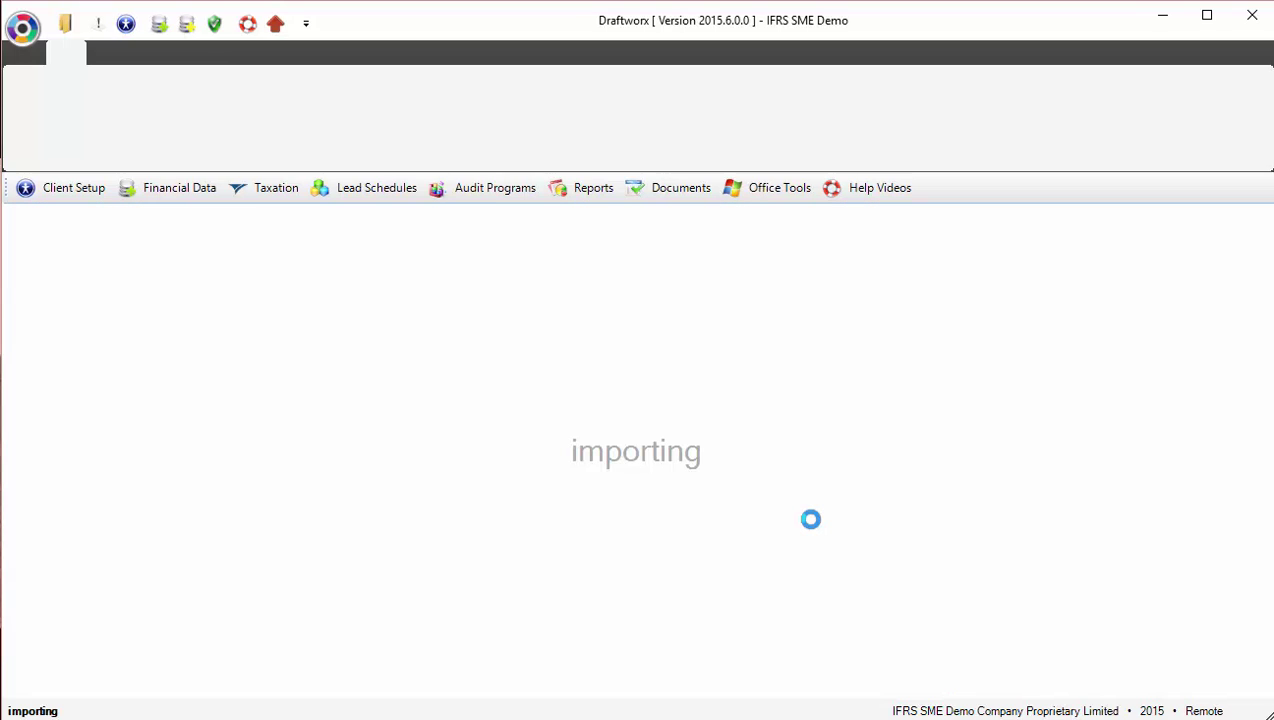